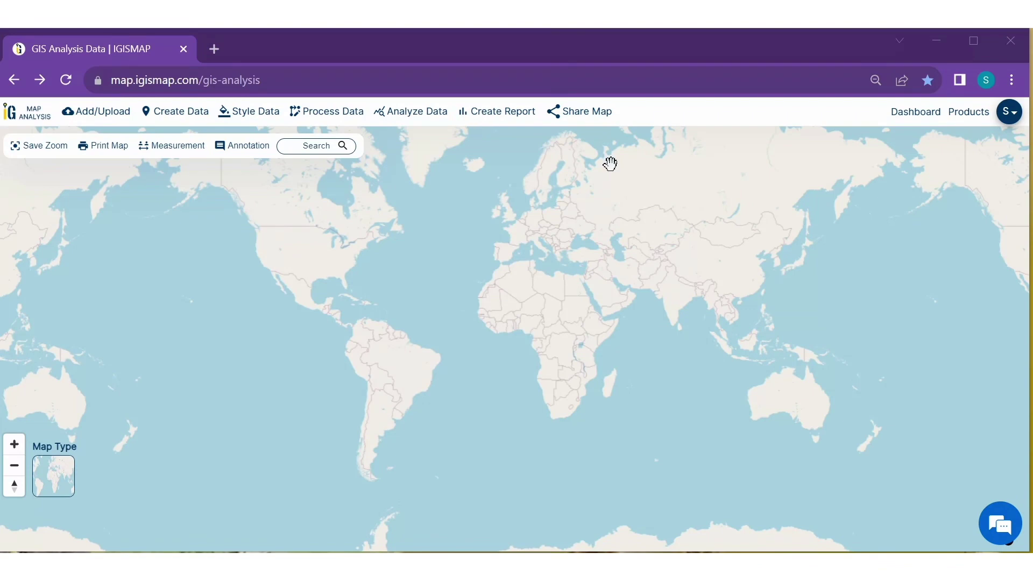
- Open IGISMAP's Converter tool from the Products menu
click(969, 112)
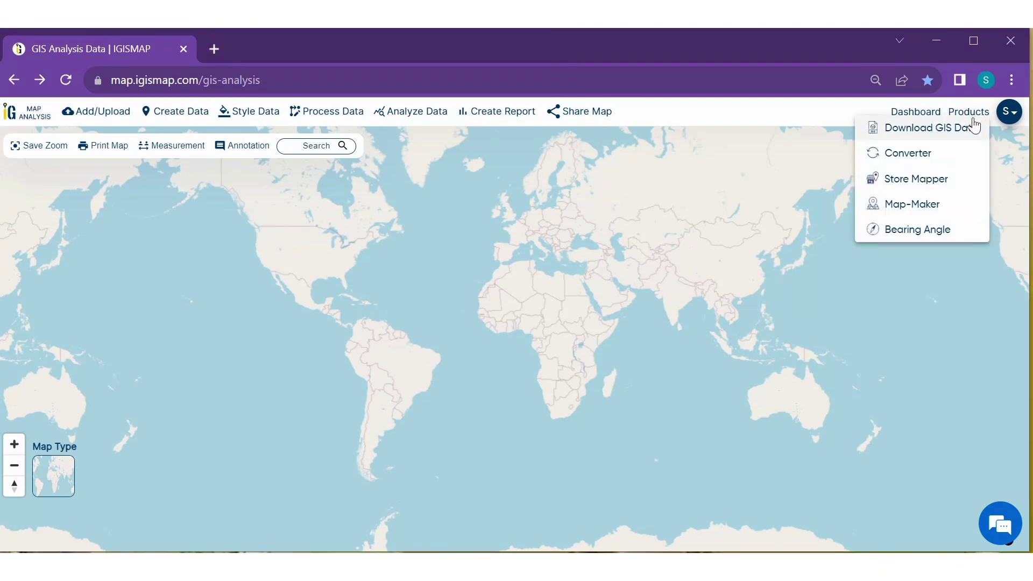
click(918, 159)
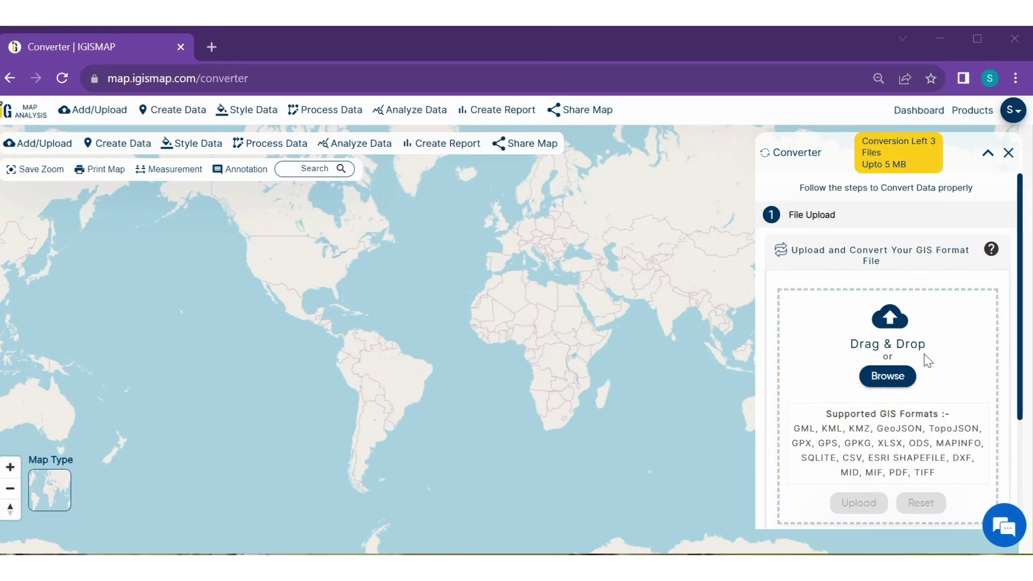
- Select all four UK boundaries shapefile component files and upload them to the converter
click(883, 386)
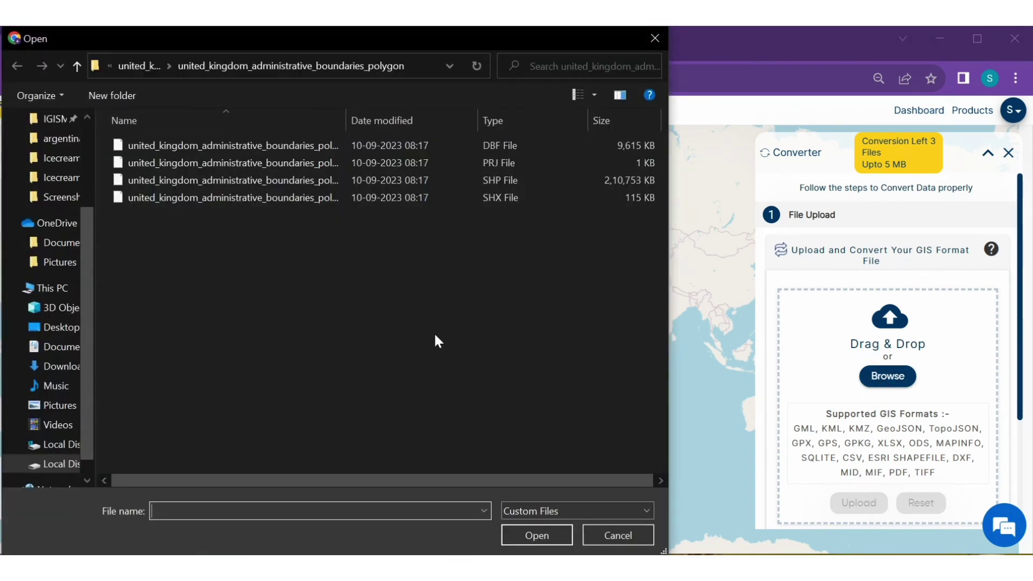
drag(373, 300, 379, 142)
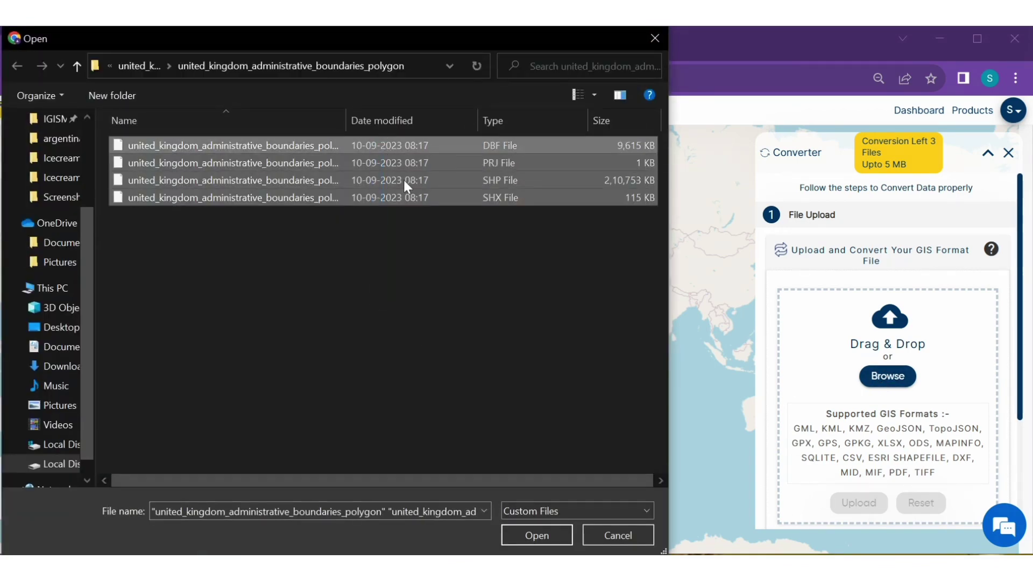
click(536, 537)
scroll(882, 441, down, 3)
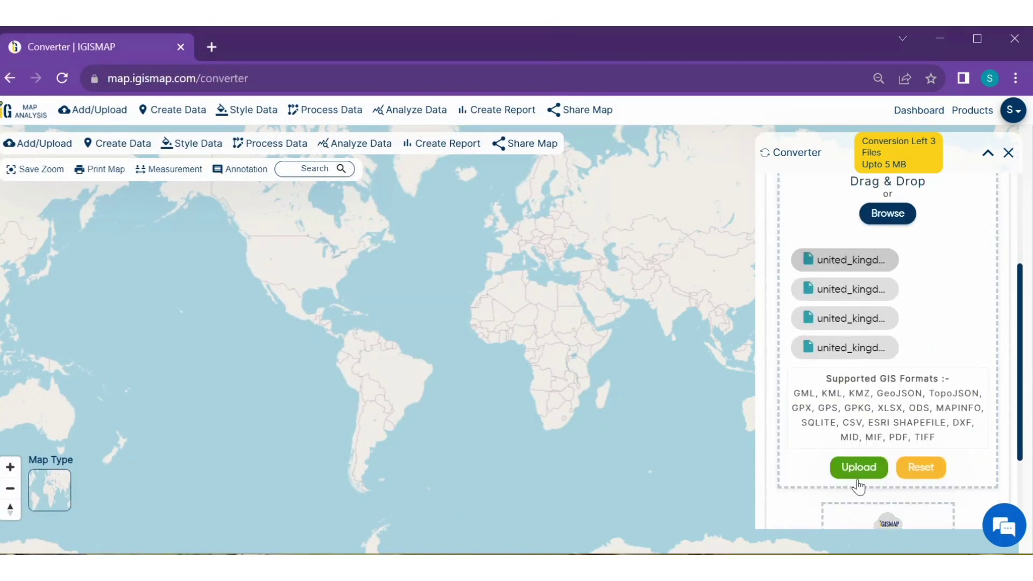
click(859, 472)
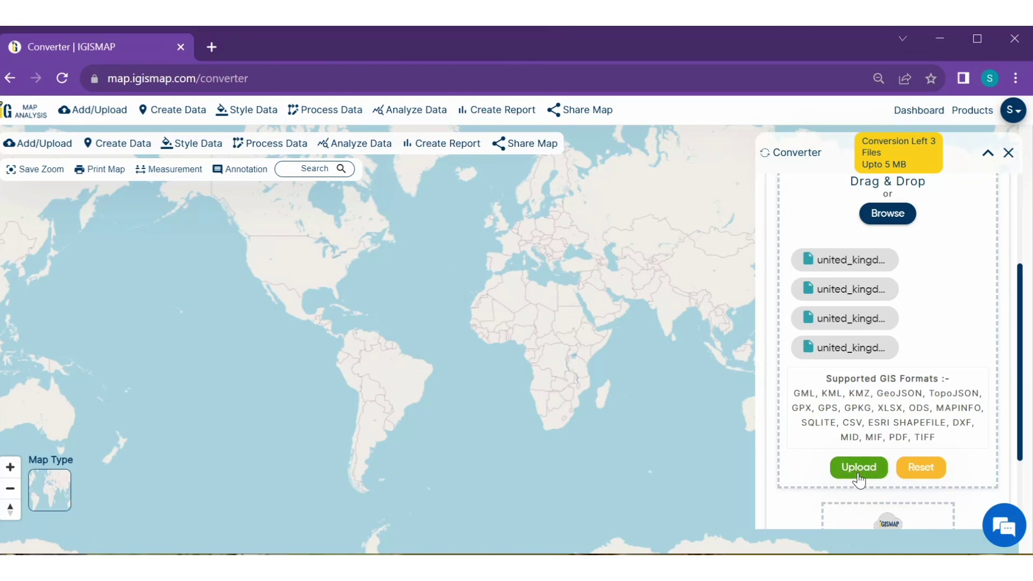
click(859, 473)
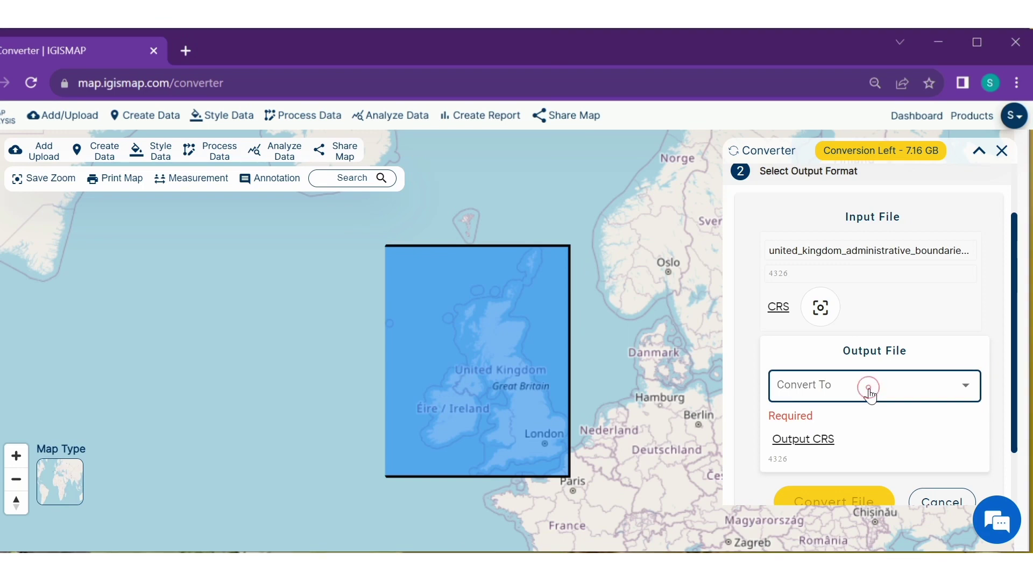
- Choose GML as the Convert To format and run the conversion
click(871, 392)
click(787, 229)
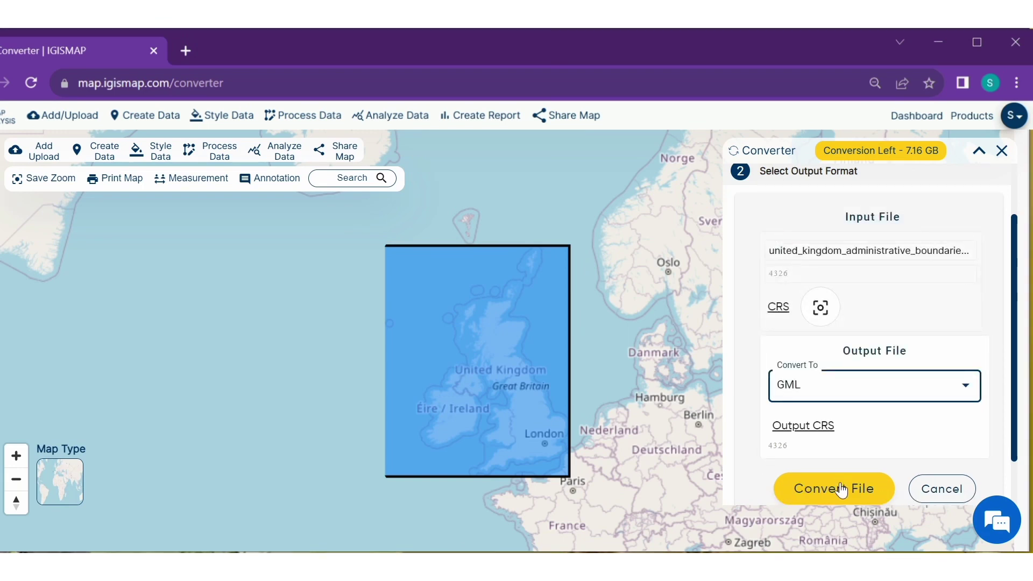
scroll(842, 476, down, 2)
click(839, 429)
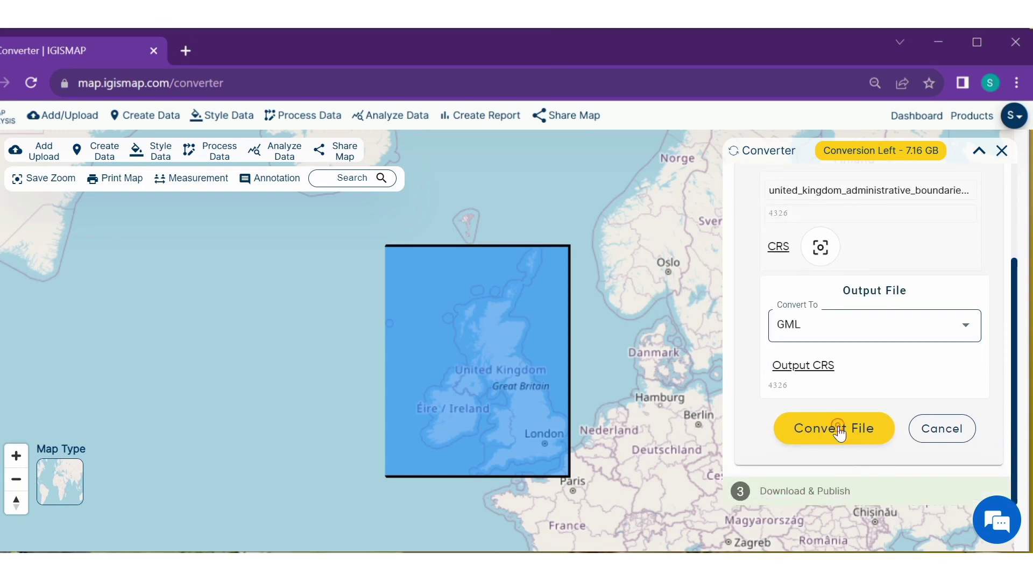